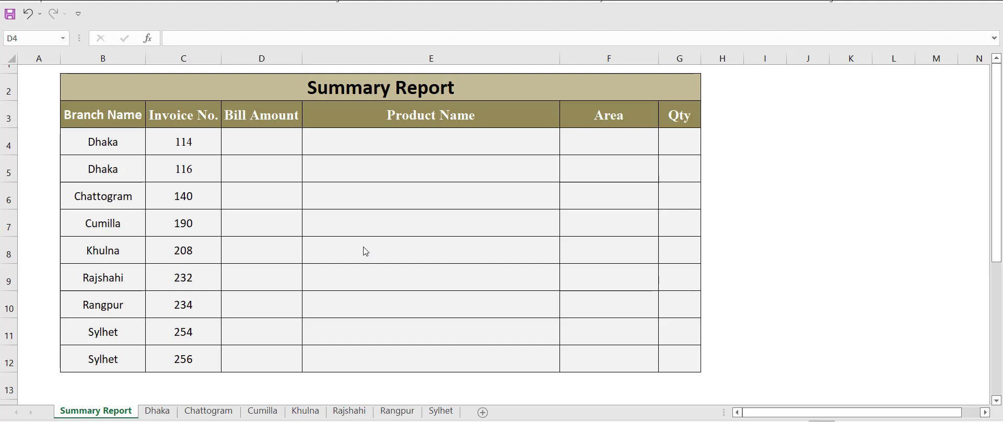
Begin a VLOOKUP formula in the first Bill Amount cell, D4, with invoice number cell C4 as the lookup value
click(257, 141)
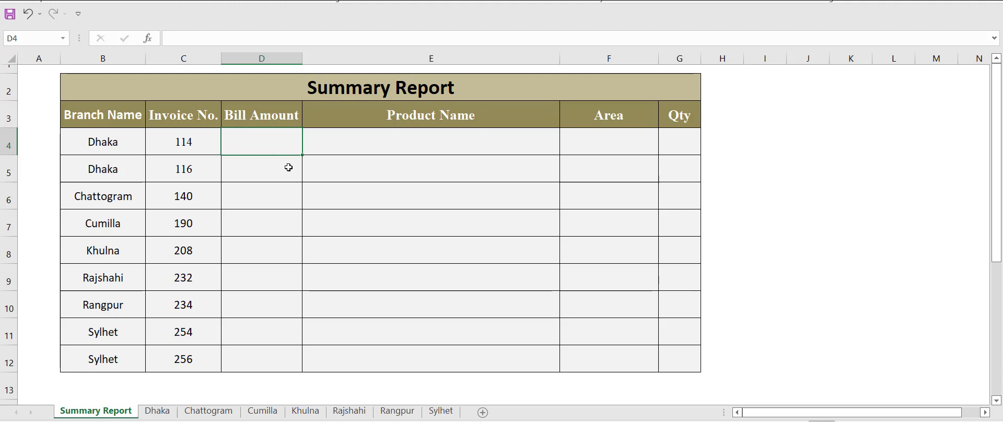
text(=vl)
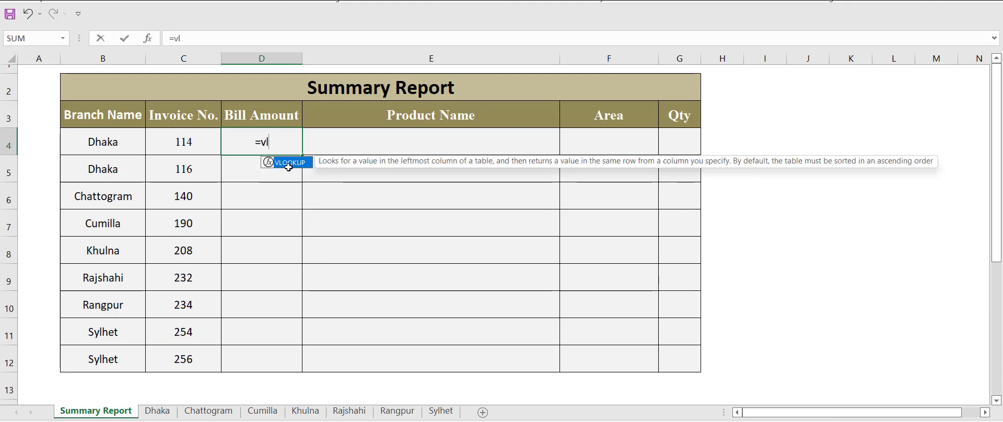
double_click(287, 162)
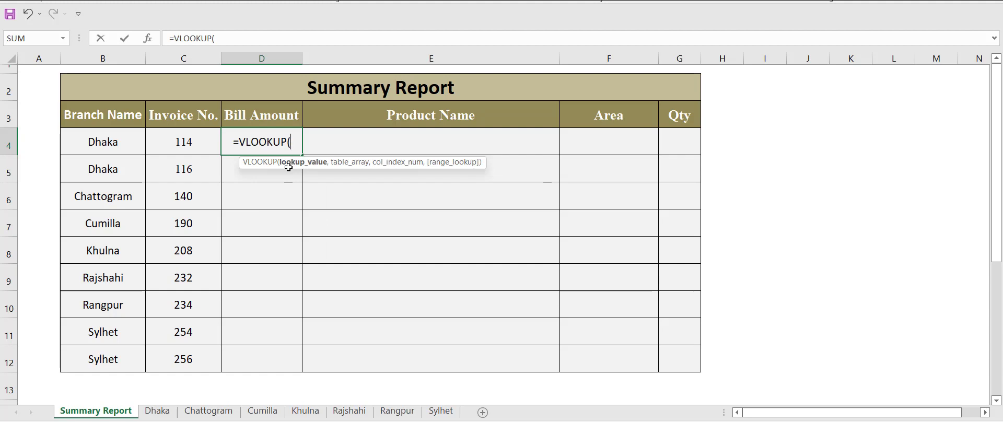
click(184, 142)
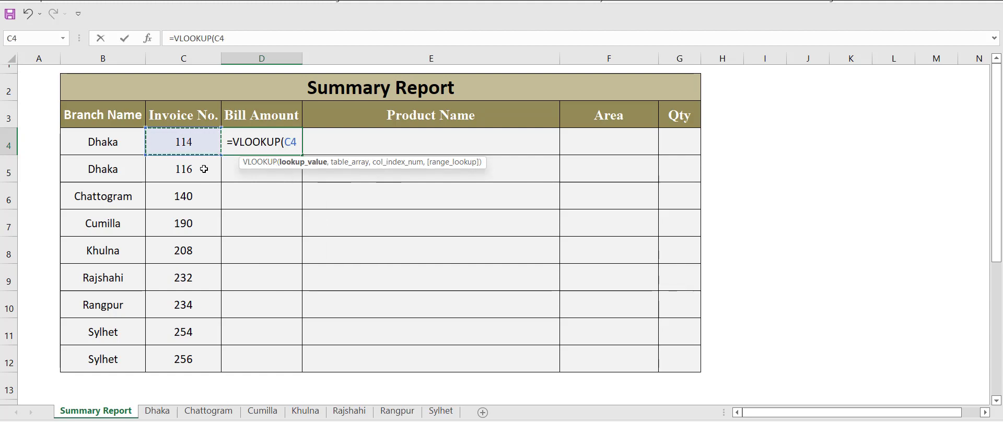
text(,)
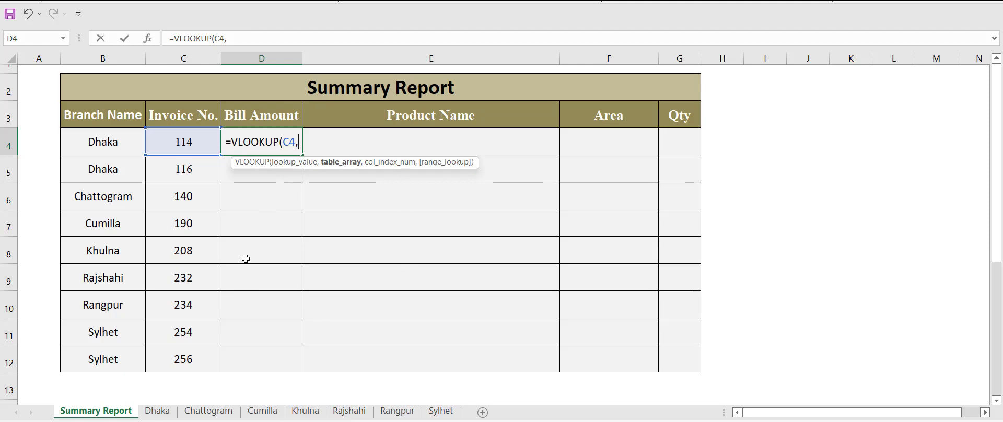
Complete the VLOOKUP with absolute columns $B:$F of the Dhaka sheet, column index 4 and match type 0, and fill it down to D12
click(160, 413)
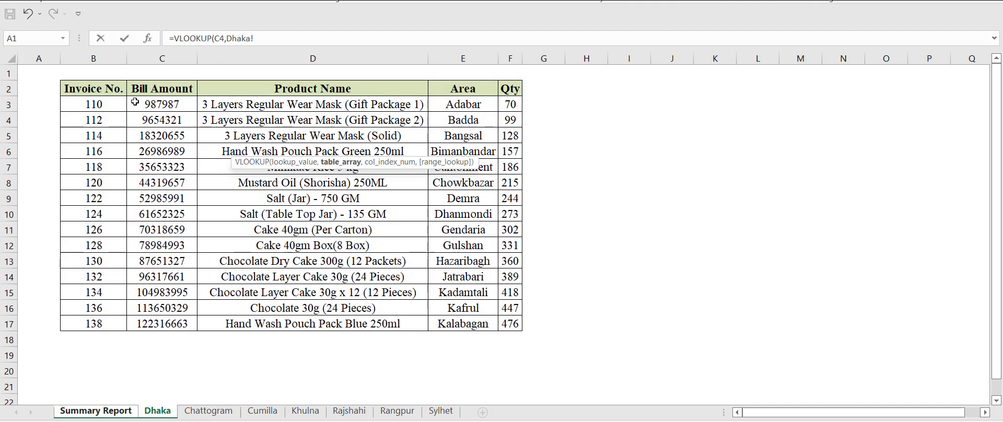
drag(97, 53, 510, 58)
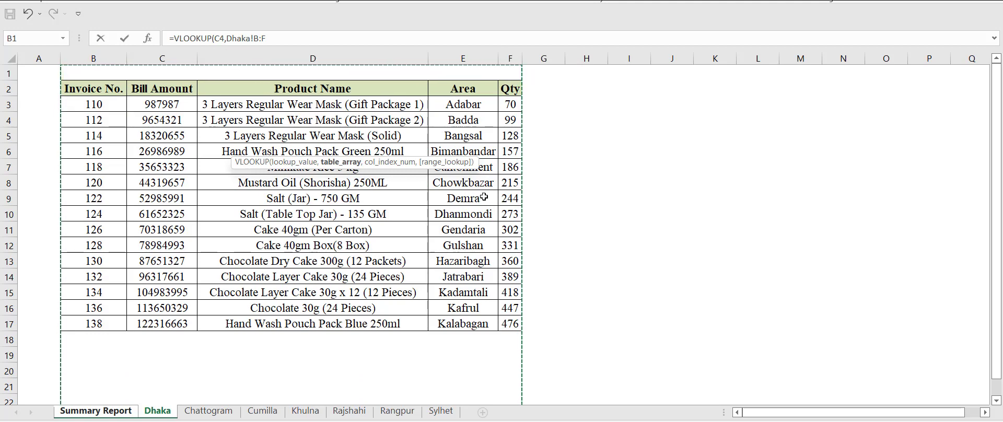
key(F4)
text(,)
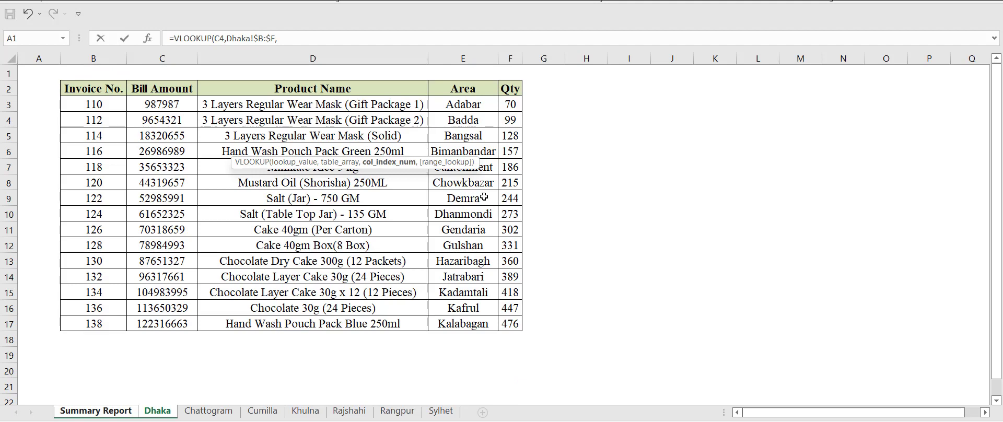
text(4,)
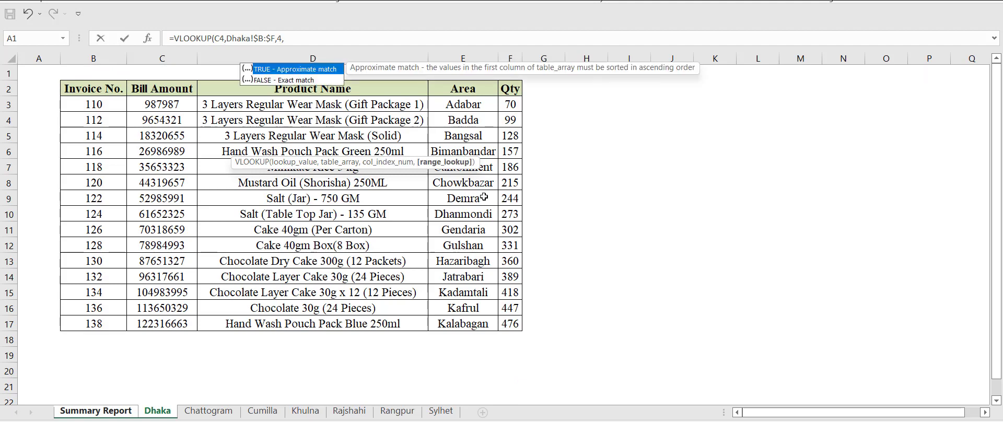
text(0)
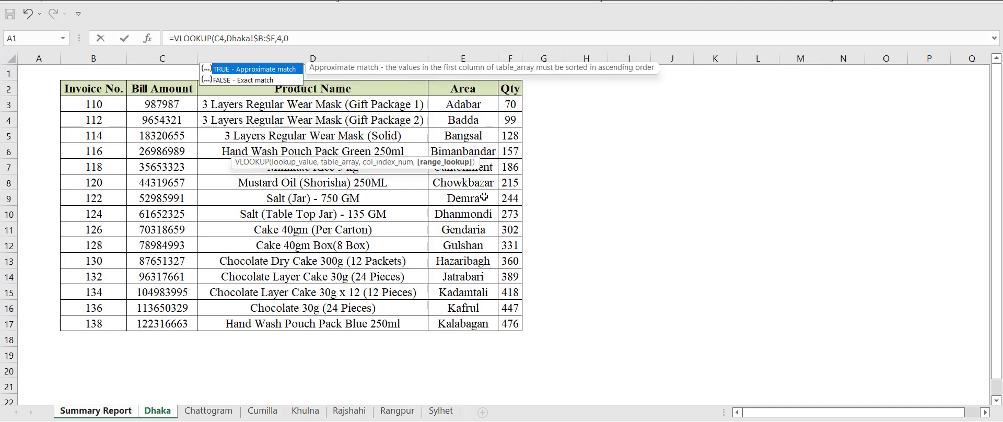
key(Return)
key(Up)
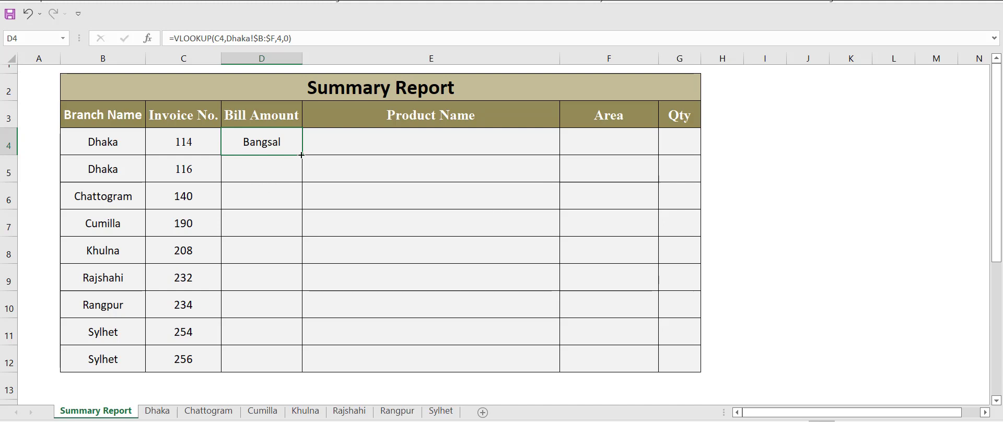
drag(301, 155, 322, 377)
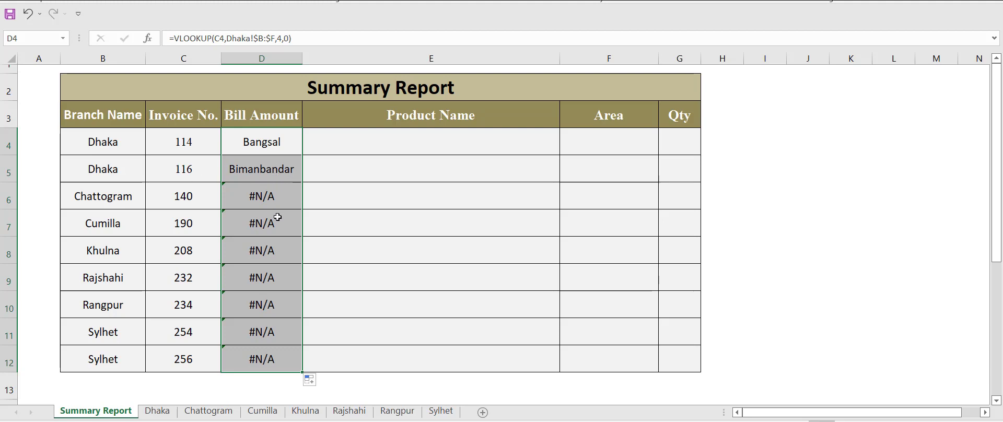
Lock the column of the lookup value in D4's formula so it reads $C4
double_click(280, 138)
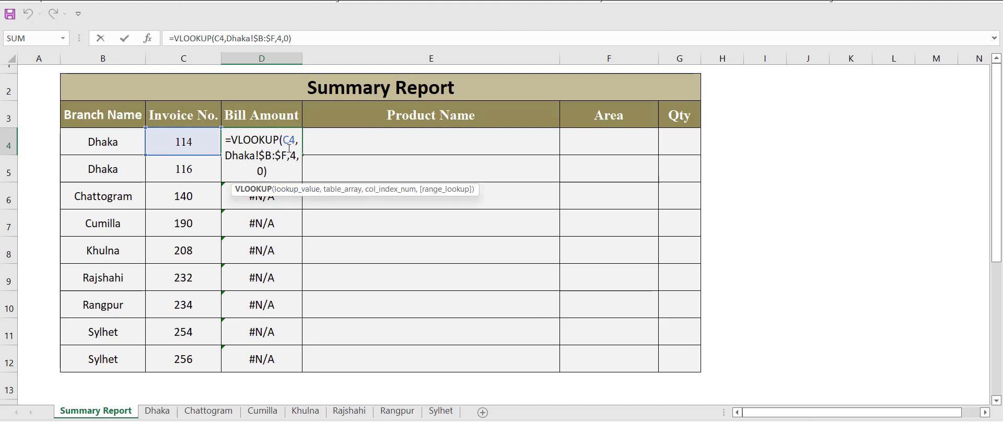
click(290, 143)
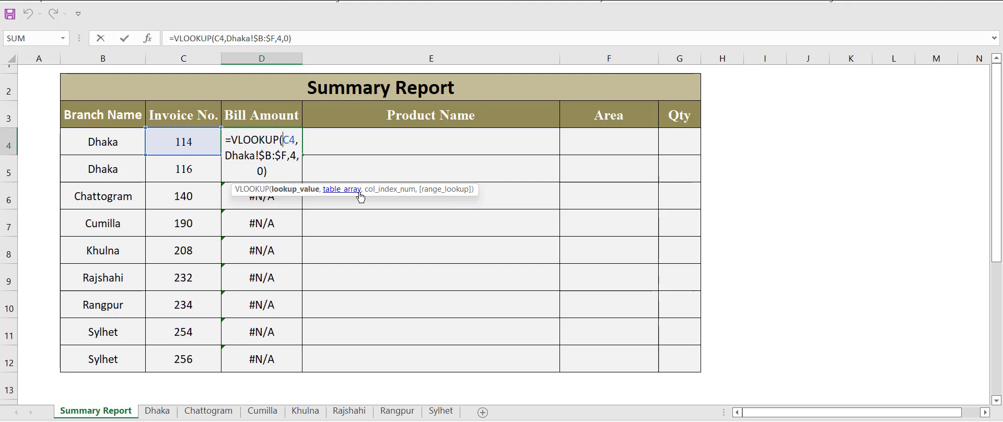
text($)
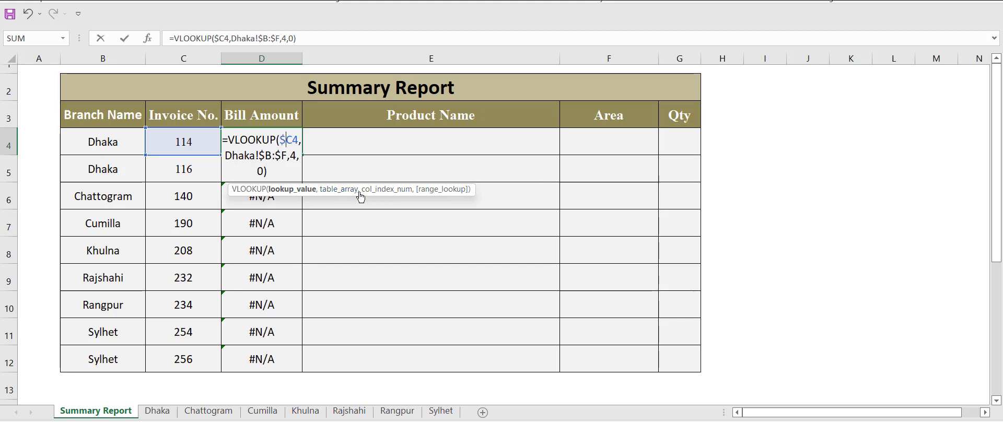
Replace the Dhaka sheet name in D4's table array with the opening of an INDIRECT function
key(Down)
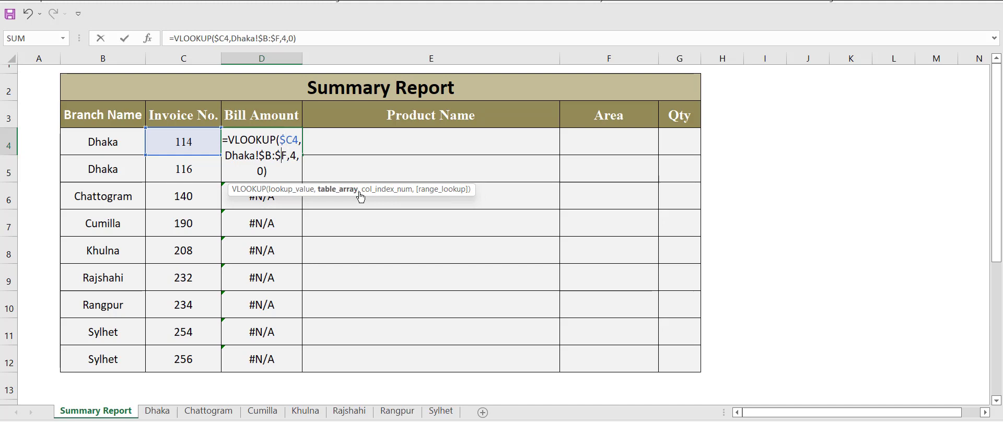
key(Left)
key(Left)
key(Left)
key(BackSpace)
key(BackSpace)
key(BackSpace)
key(BackSpace)
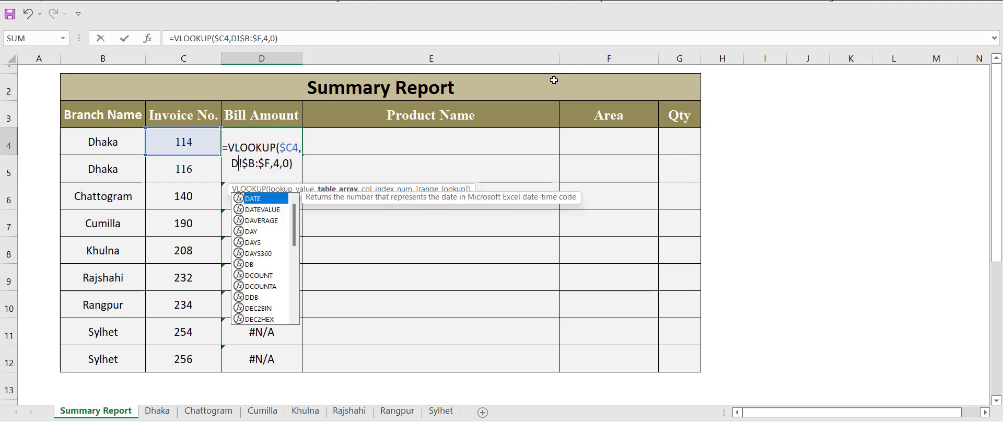
key(BackSpace)
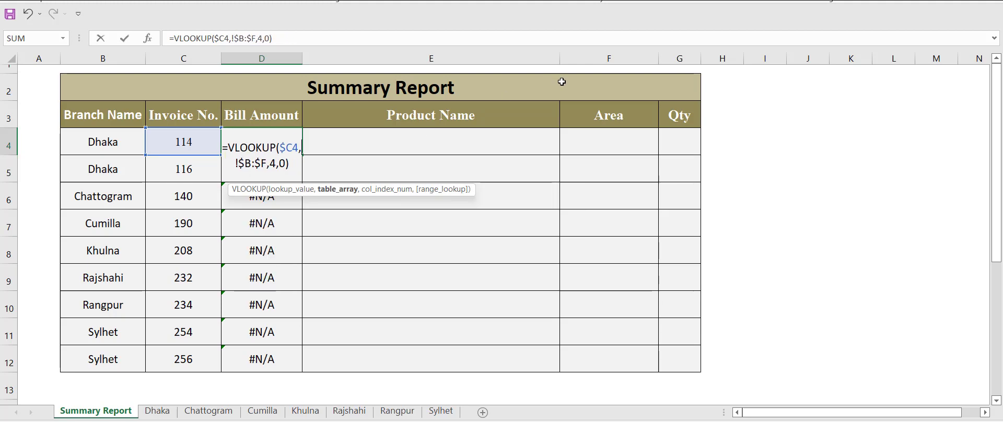
text(i)
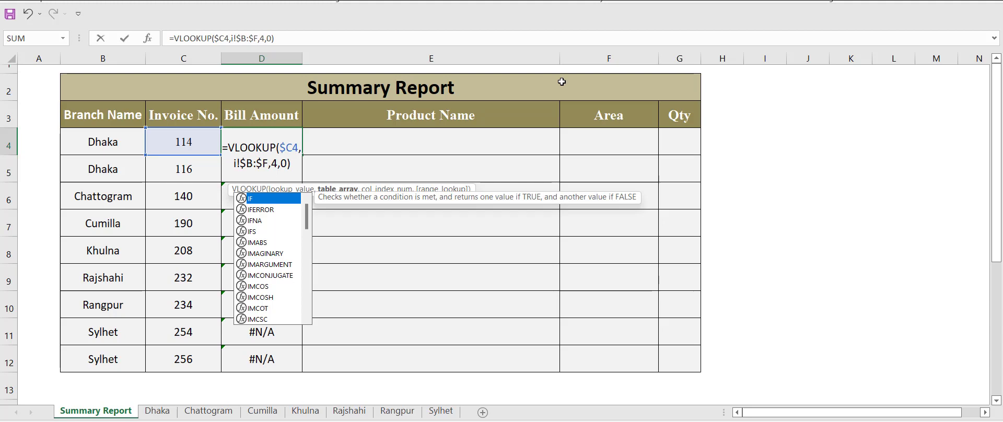
text(n)
key(Down)
key(Tab)
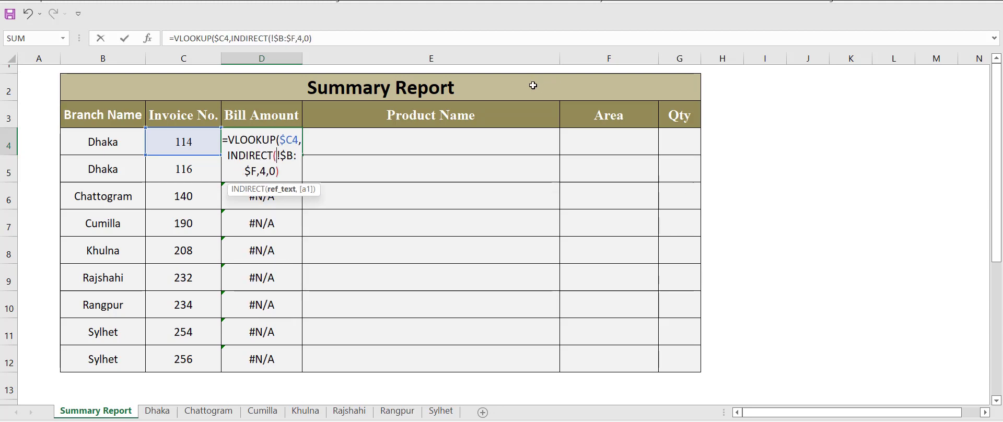
Complete the table array as INDIRECT($B4&"!$B:$F"), using the branch name cell, and fill the formula down to D12
click(106, 146)
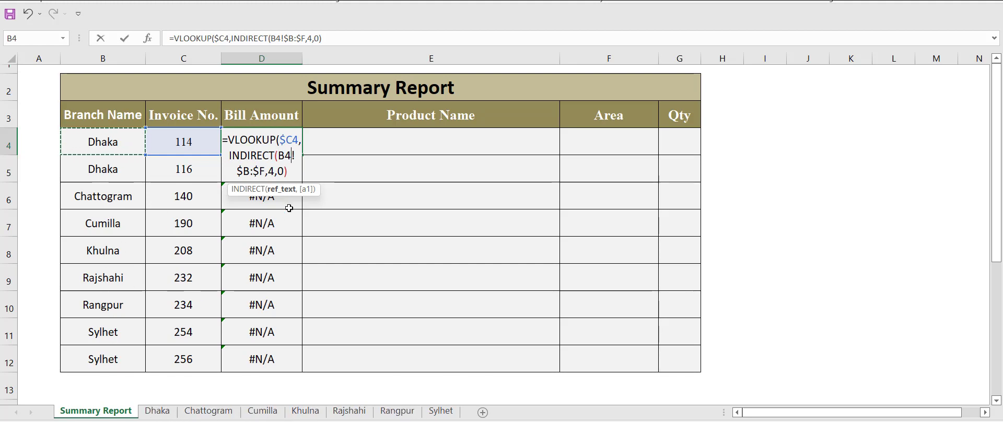
click(279, 155)
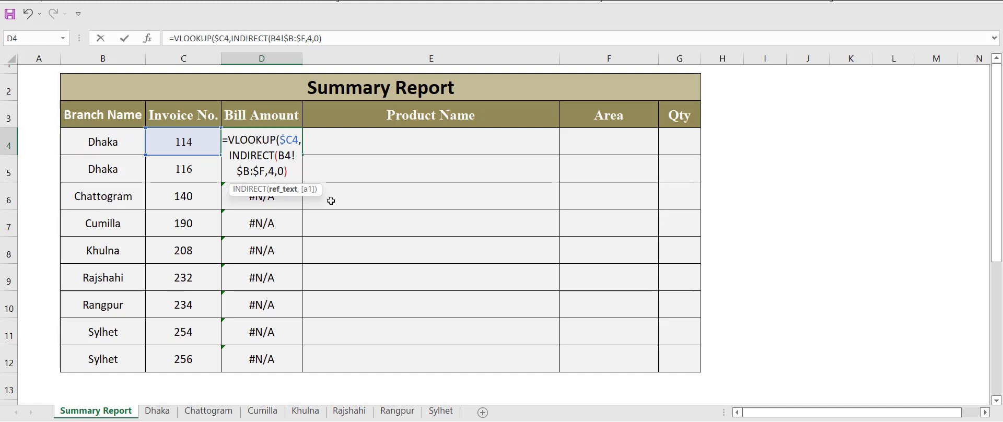
text($)
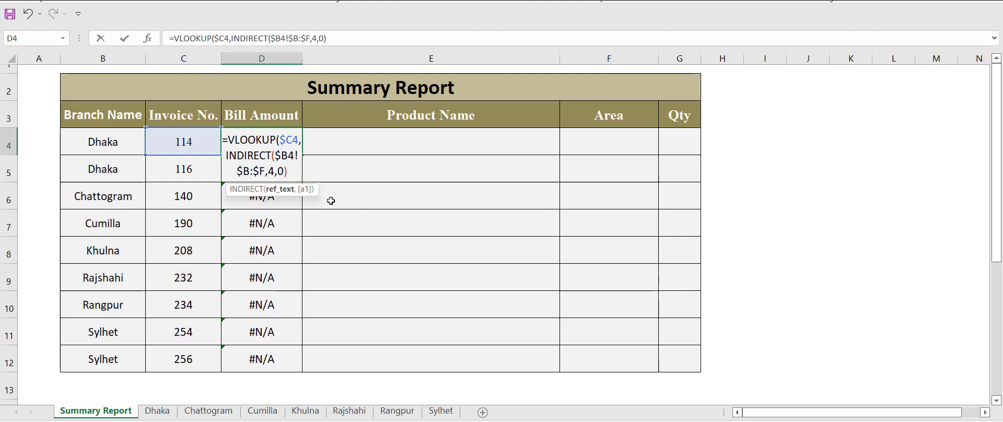
text(&)
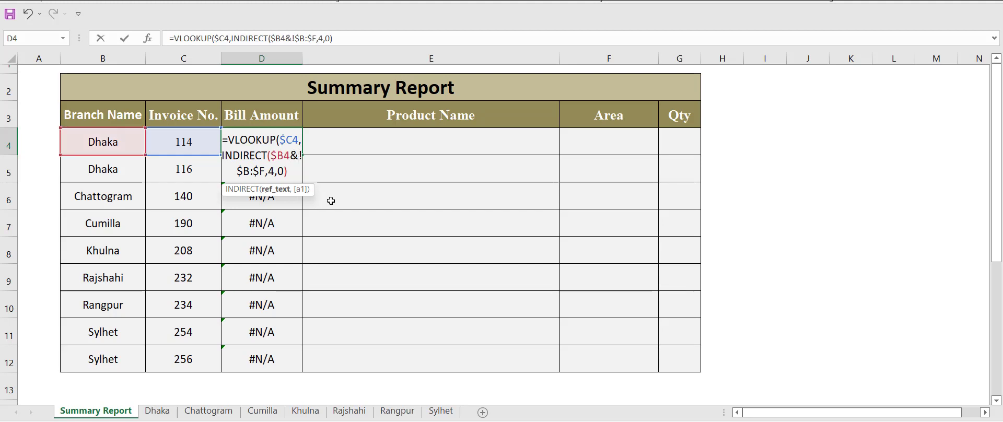
text(")
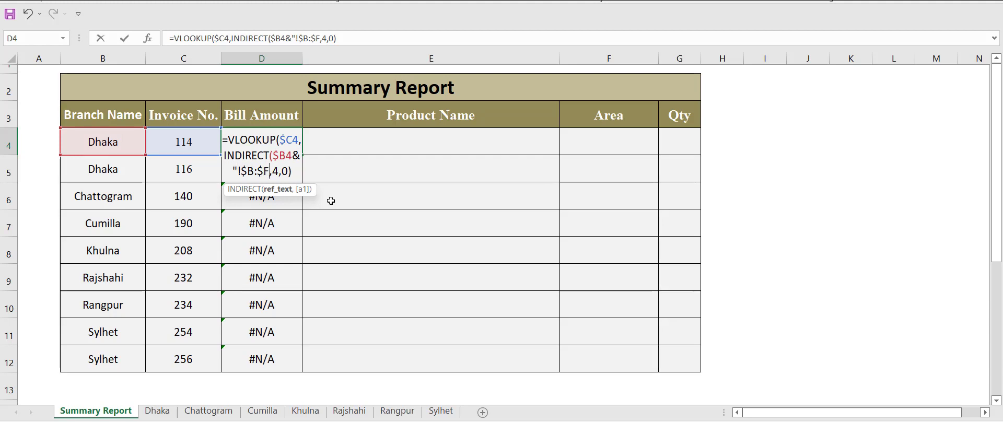
text(")
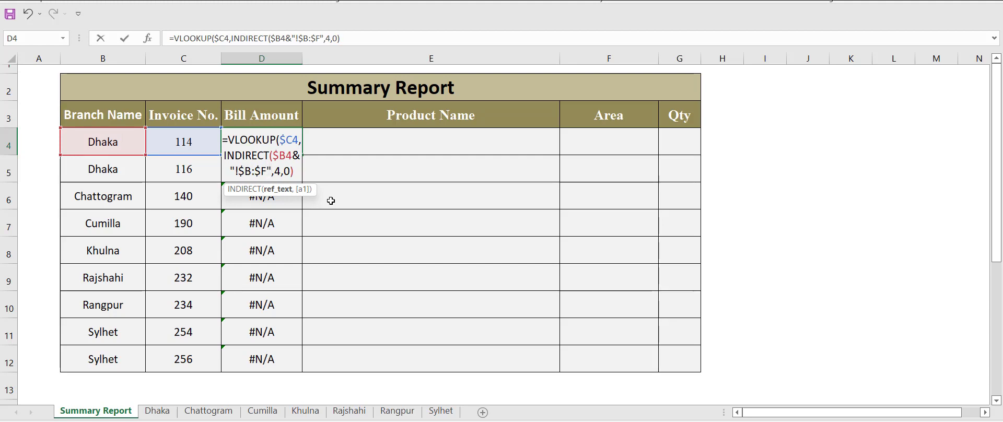
text())
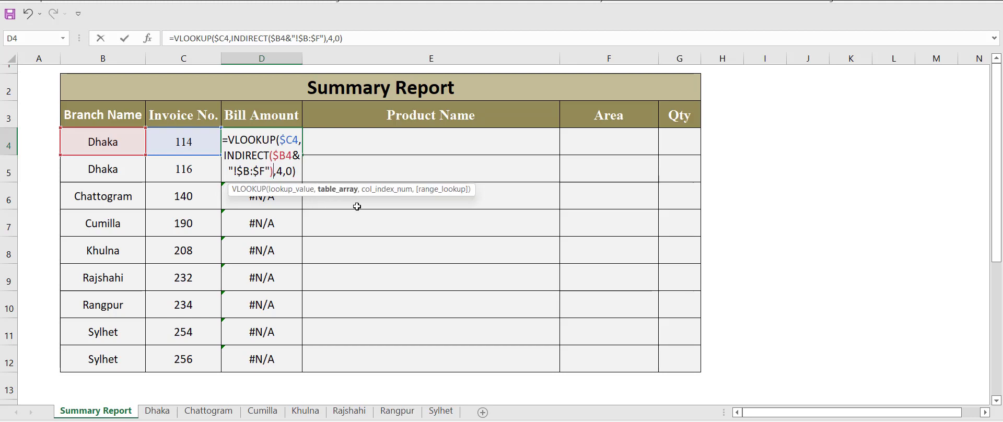
key(ctrl+Return)
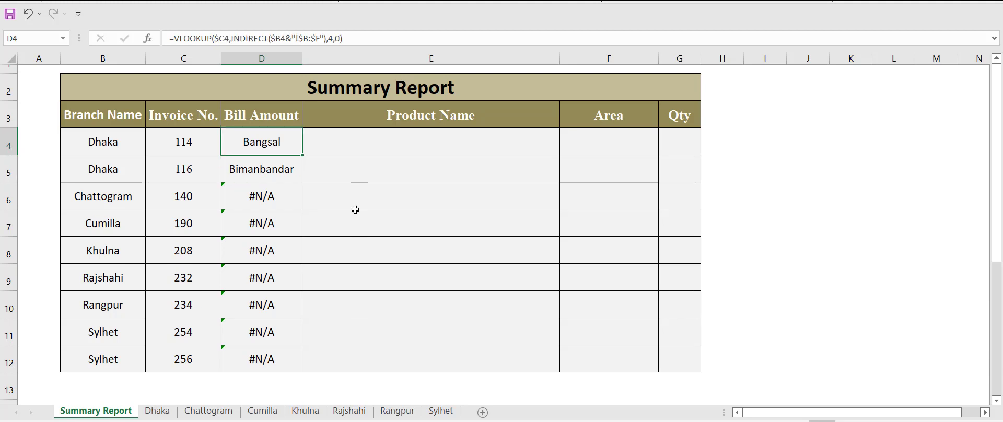
drag(302, 157, 301, 370)
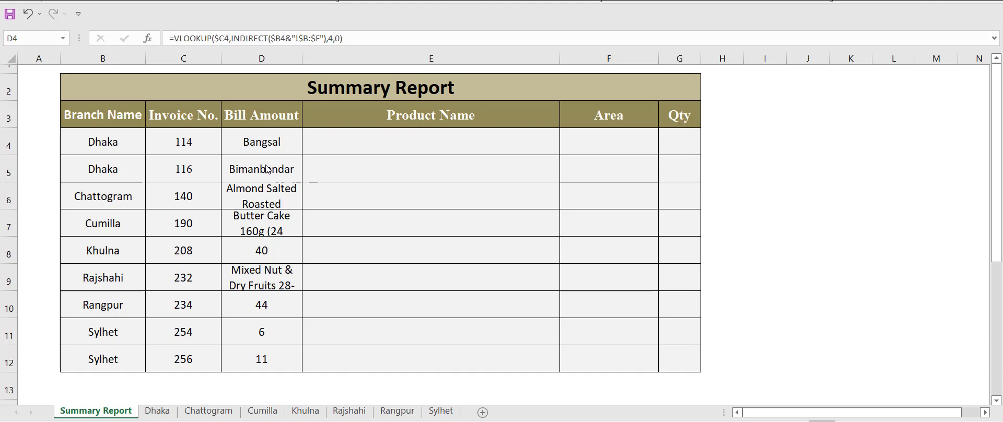
Replace the column index in D4's VLOOKUP formula with the opening of a MATCH function
double_click(258, 139)
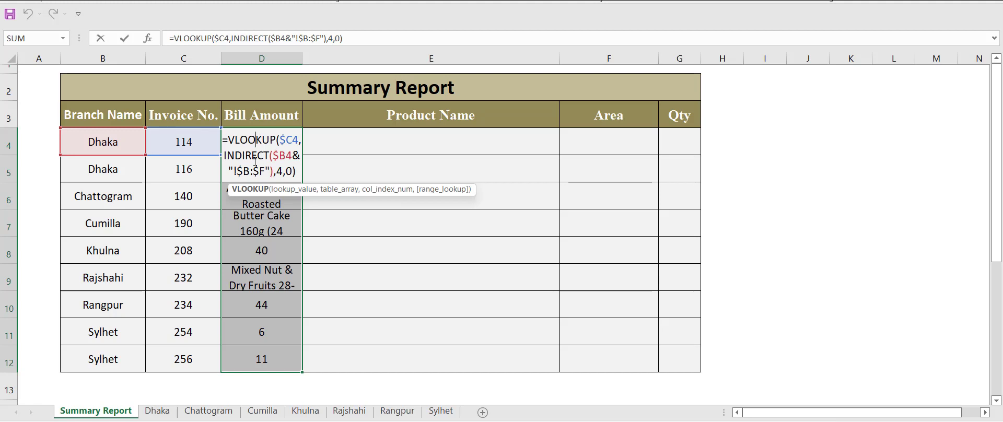
click(282, 175)
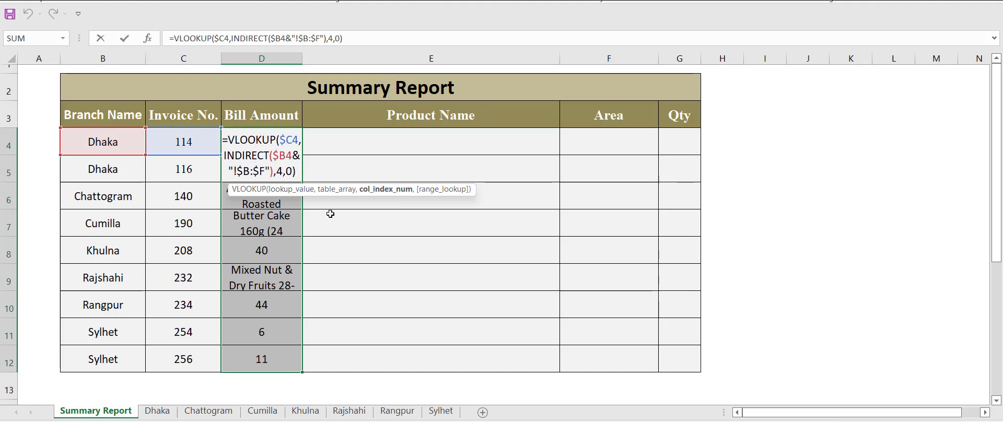
key(BackSpace)
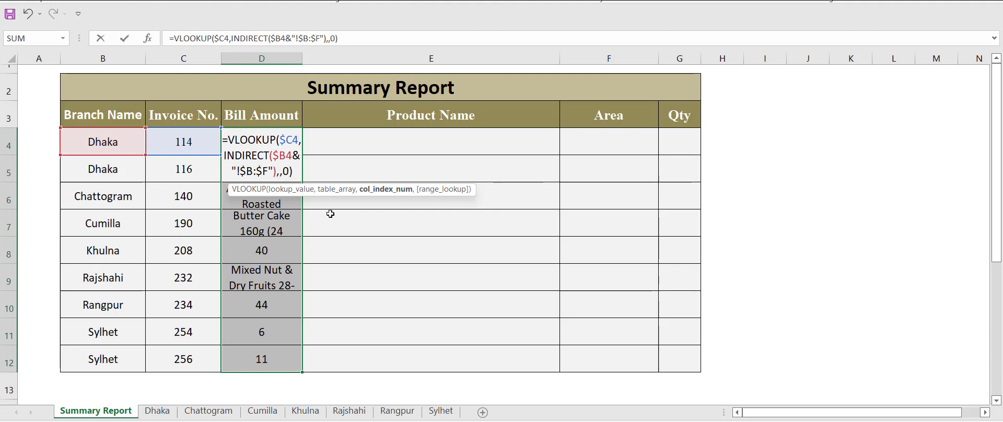
text(ma)
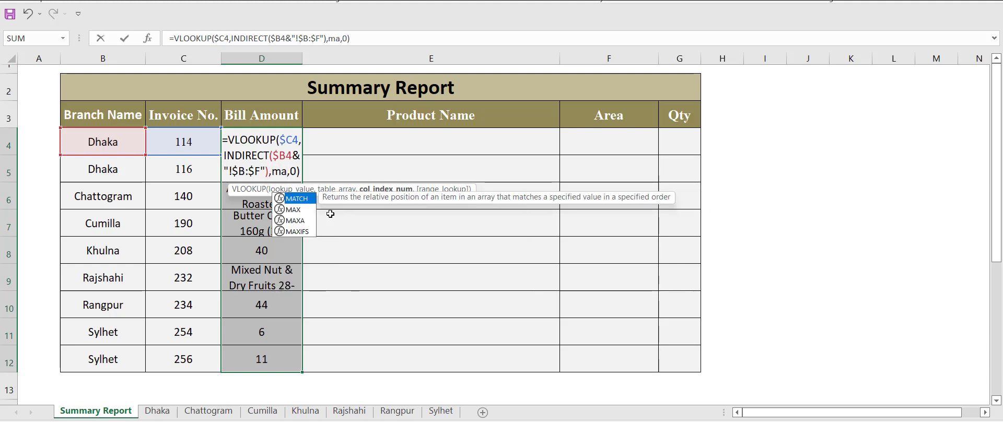
key(Tab)
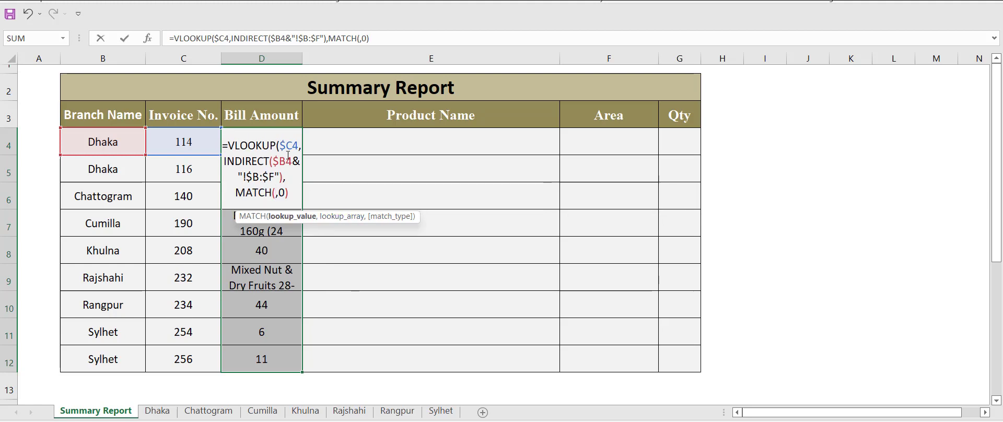
Set MATCH's lookup value to the Bill Amount header cell with its row locked, D$3
click(261, 112)
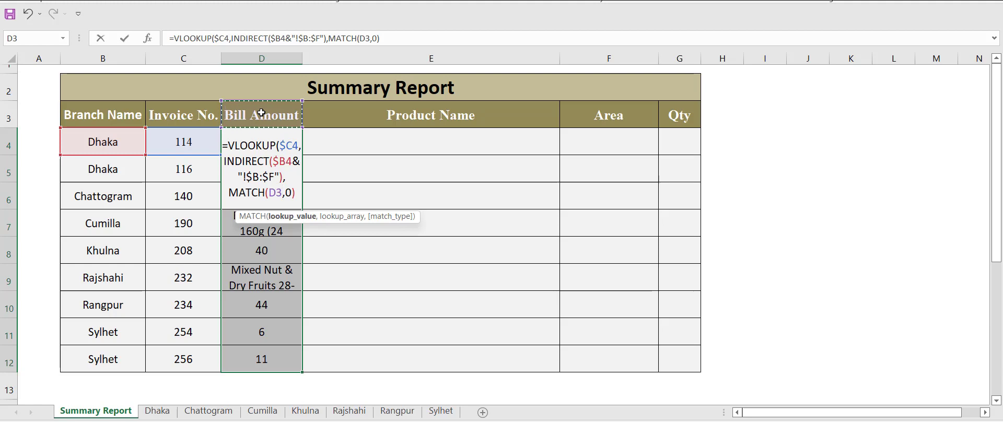
click(277, 193)
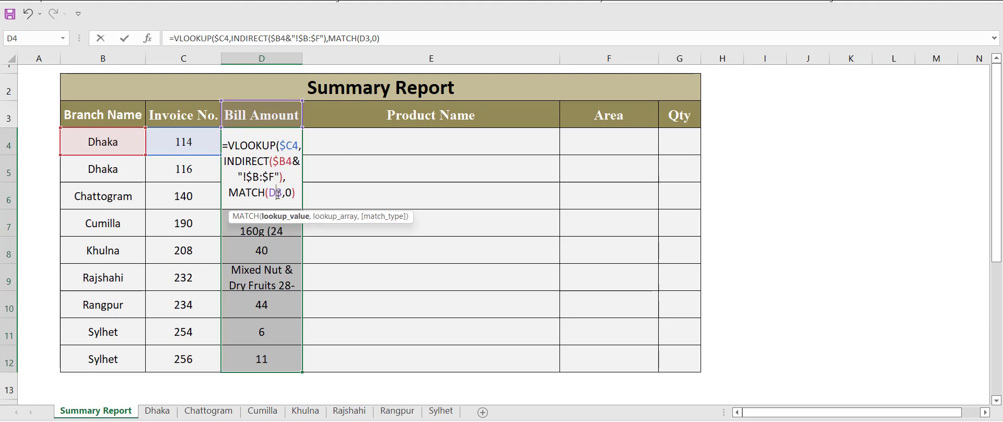
text($)
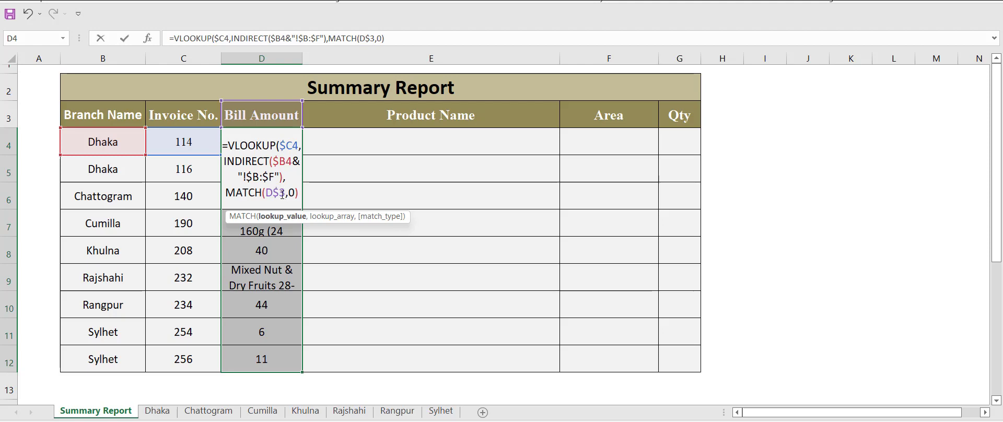
key(Right)
key(Right)
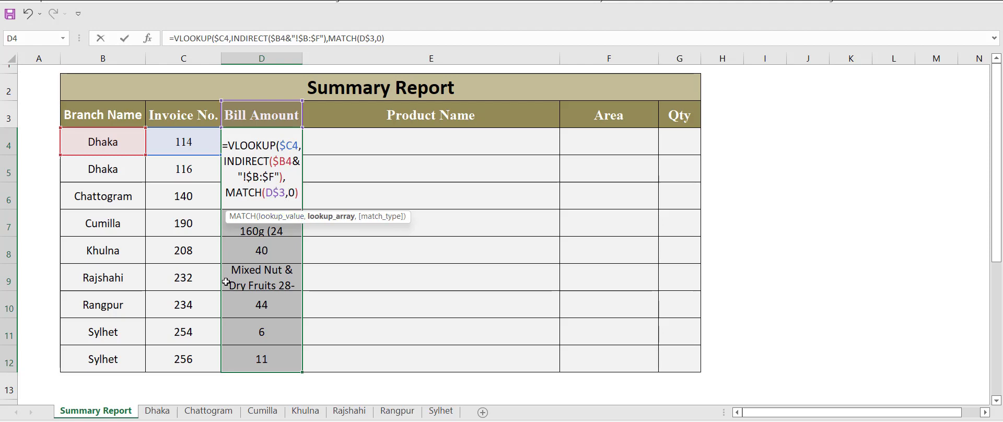
Set MATCH's lookup array to the absolute header range $B$2:$F$2 of the Dhaka sheet with match type 0, and close the function
click(158, 412)
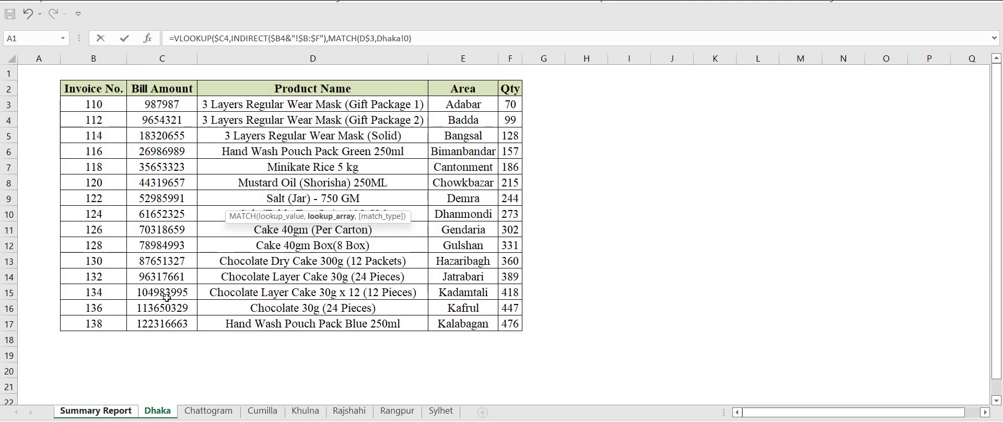
drag(89, 87, 513, 90)
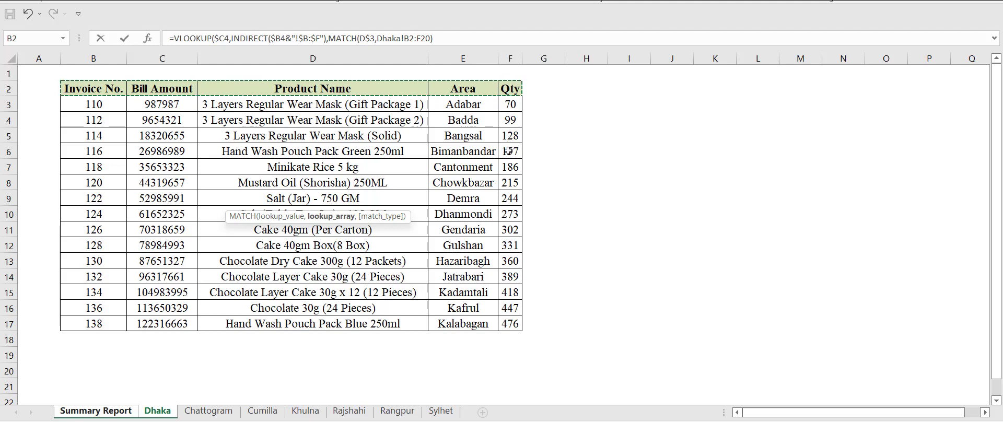
key(F4)
text(,0)
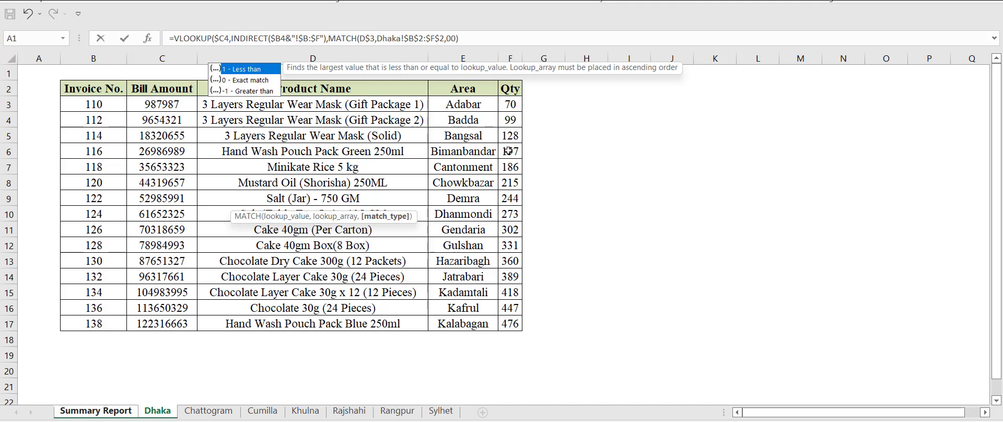
text(,)
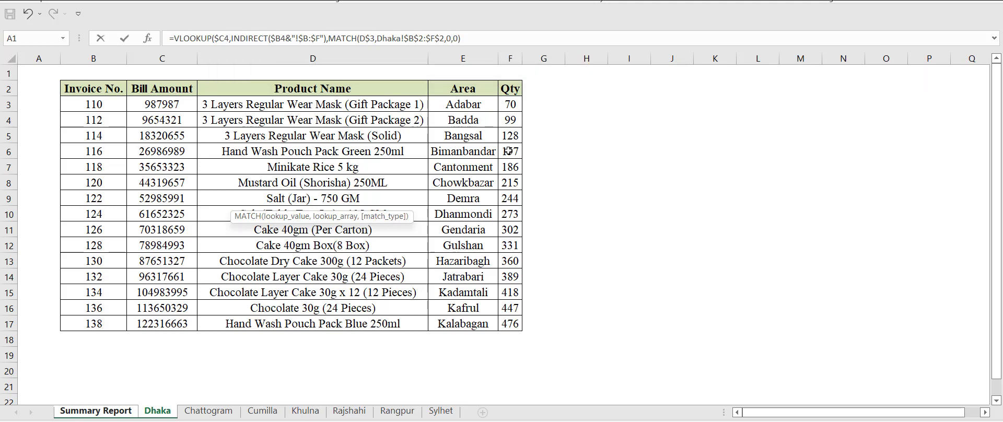
key(BackSpace)
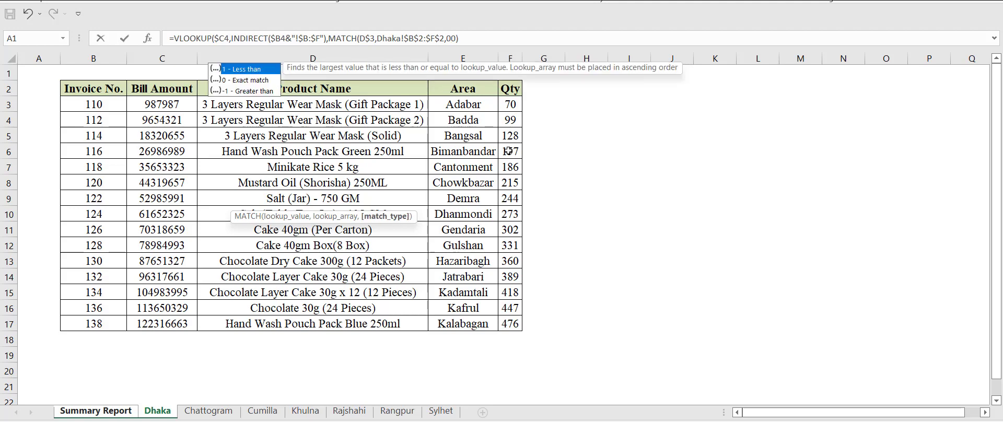
text())
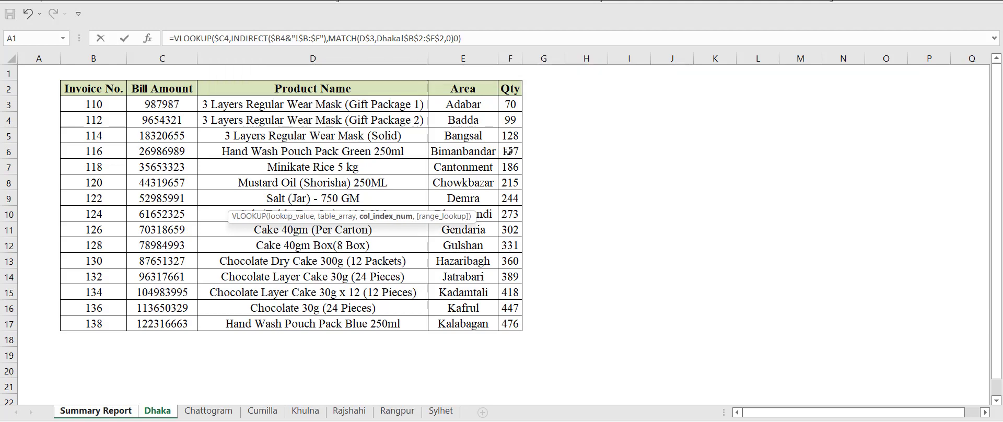
Separate MATCH from VLOOKUP's final 0 argument with a comma and remove the stray Dhaka!B1 reference from the formula
text(,)
key(Right)
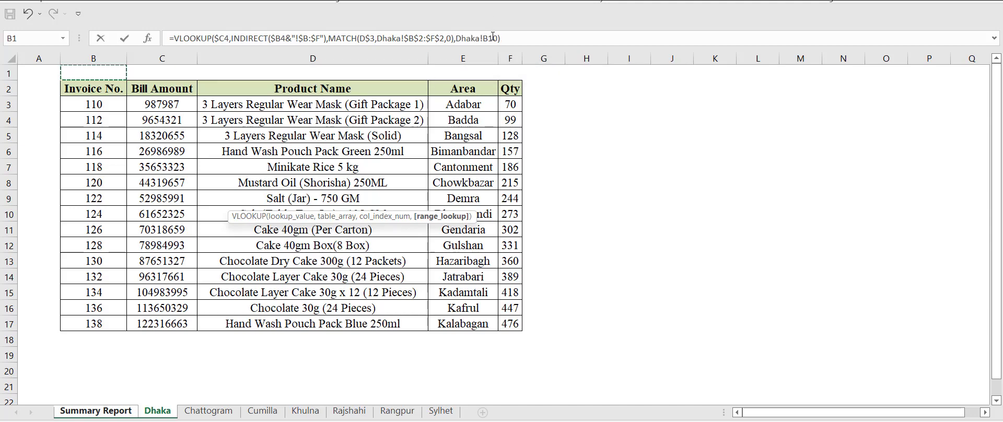
key(F2)
key(BackSpace)
key(BackSpace)
key(BackSpace)
key(BackSpace)
key(BackSpace)
key(BackSpace)
key(BackSpace)
key(BackSpace)
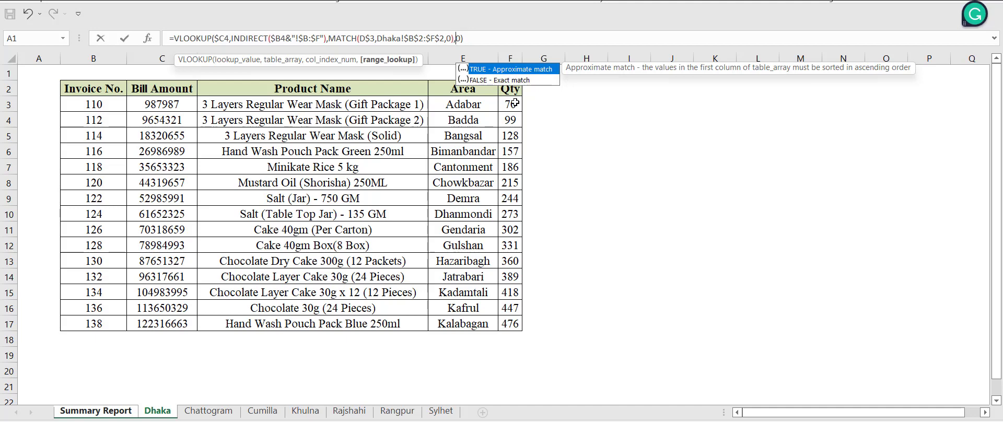
click(492, 39)
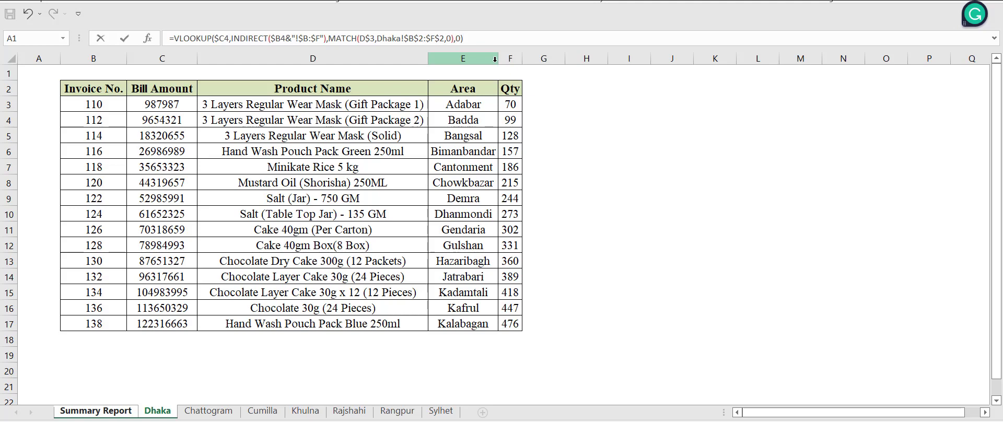
Replace the Dhaka sheet name in MATCH's lookup array with the opening of an INDIRECT function
click(401, 39)
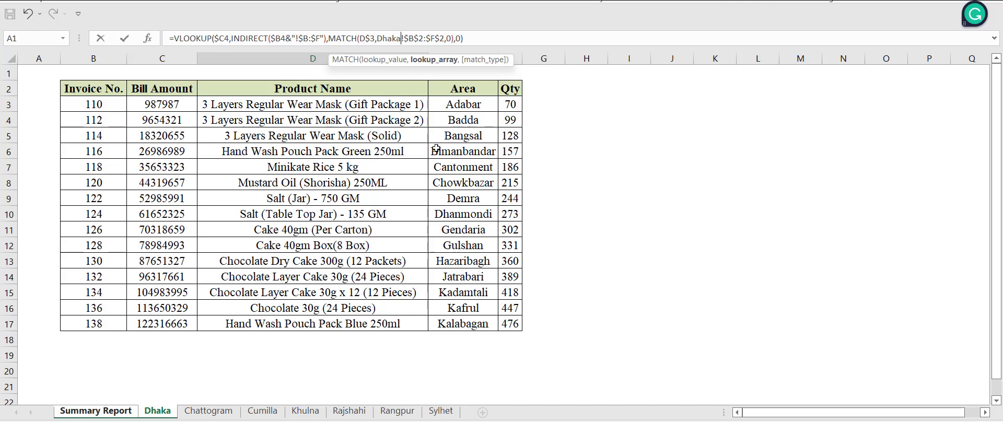
key(BackSpace)
key(BackSpace)
key(BackSpace)
key(BackSpace)
key(BackSpace)
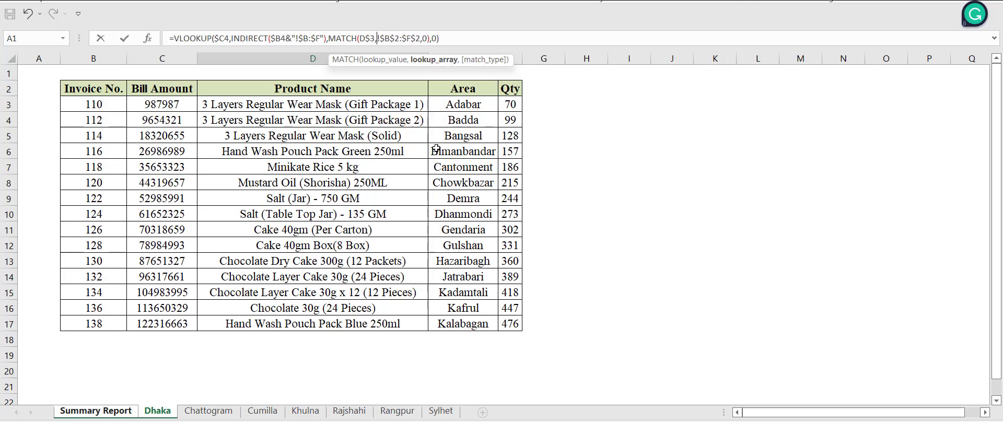
text(in)
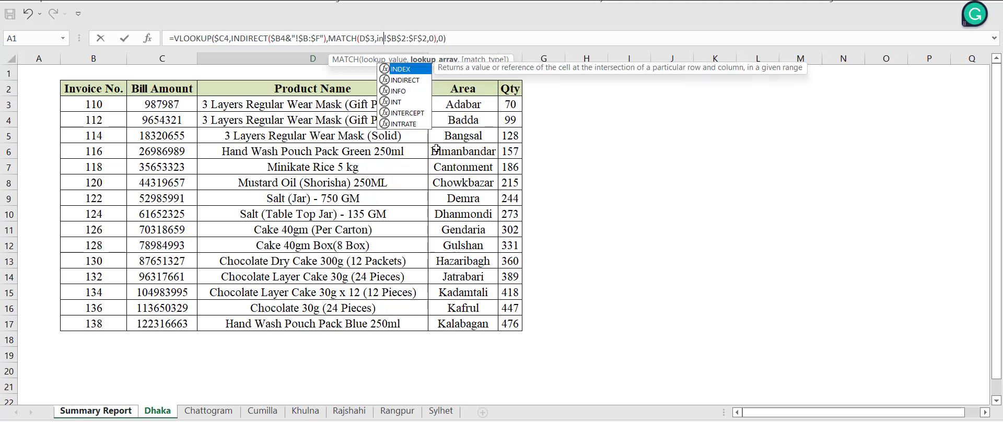
key(Down)
key(Tab)
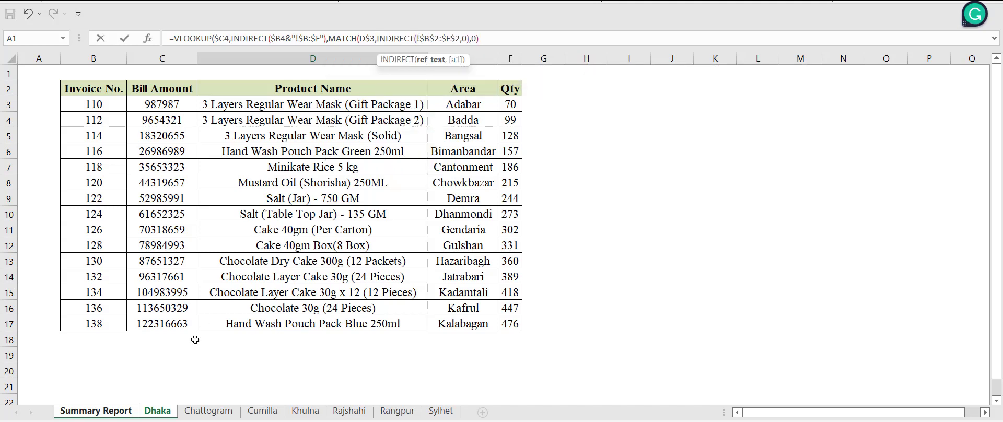
Return to the Summary Report sheet while editing the formula and delete the sheet reference inserted inside the second INDIRECT
click(94, 412)
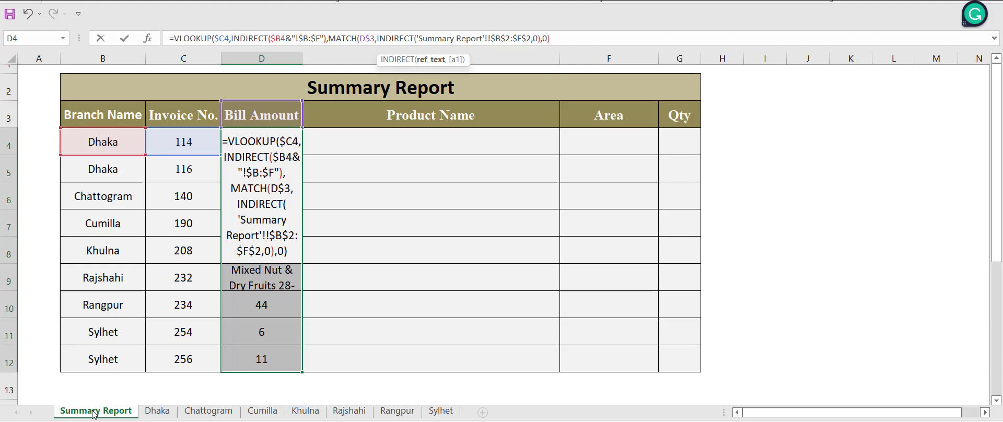
key(BackSpace)
key(BackSpace)
key(BackSpace)
key(BackSpace)
key(BackSpace)
key(BackSpace)
key(BackSpace)
key(BackSpace)
key(BackSpace)
key(BackSpace)
key(BackSpace)
key(BackSpace)
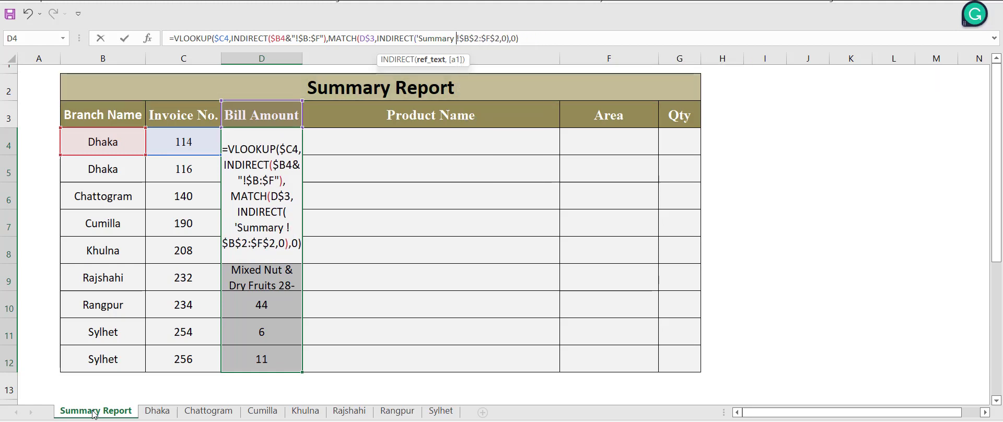
key(BackSpace)
key(BackSpace)
key(BackSpace)
key(BackSpace)
key(BackSpace)
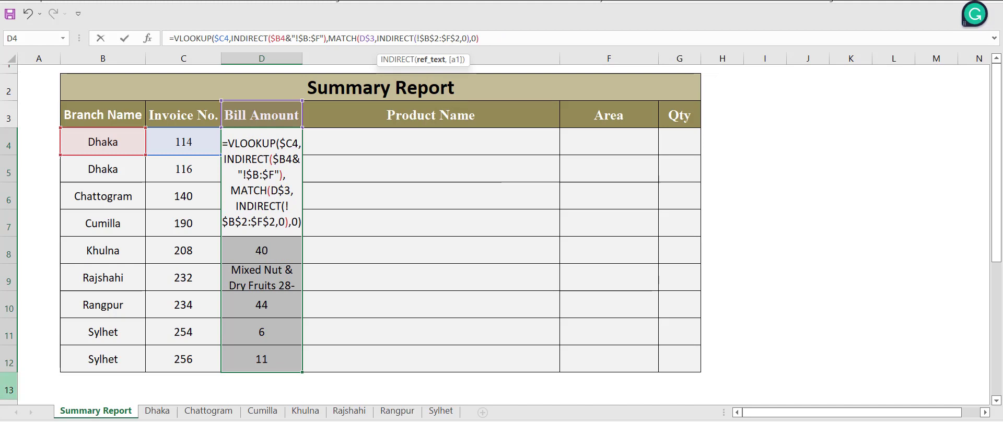
Complete MATCH's lookup array as INDIRECT('Summary Report'!$B4&"!$B$2:$F$2"), using the branch name cell with its column locked
click(102, 145)
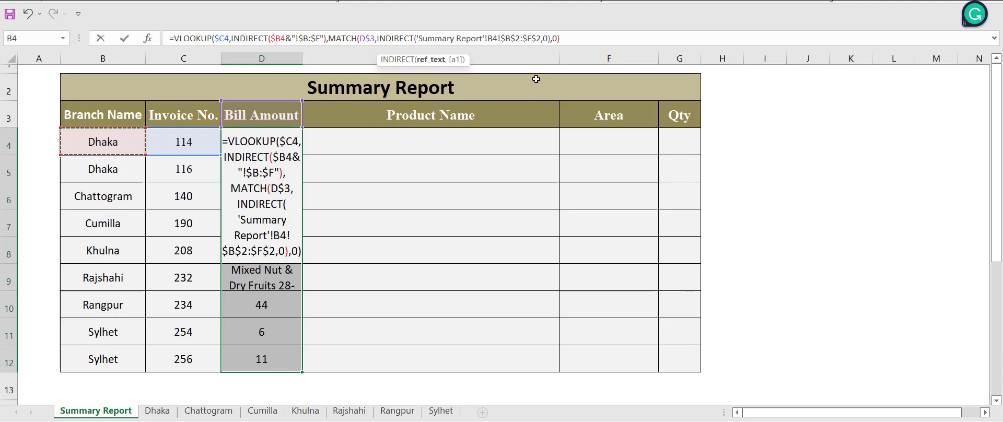
click(491, 46)
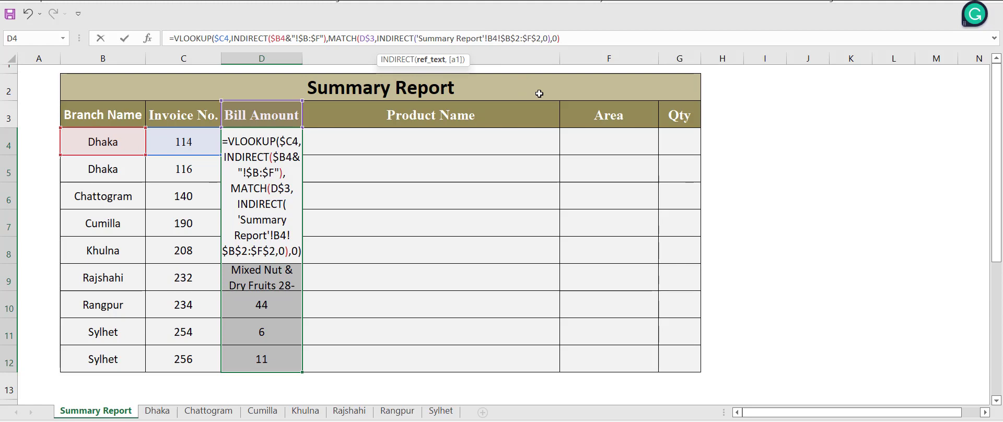
text($B4)
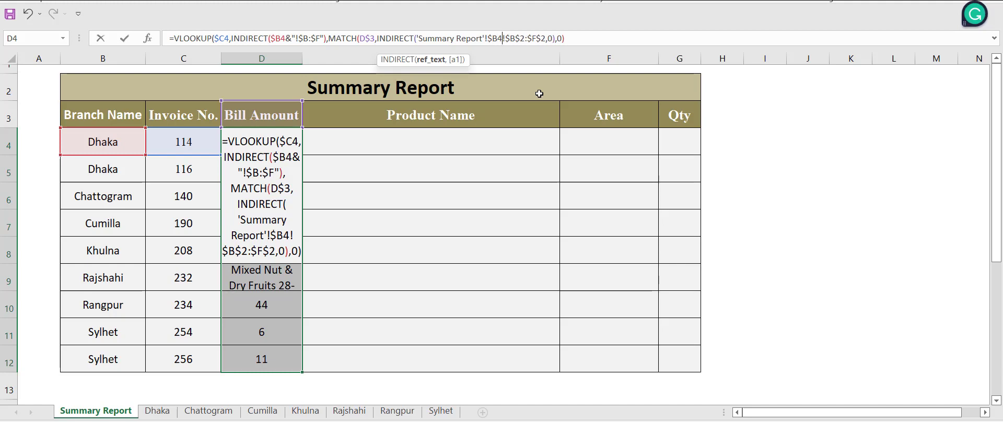
text(&)
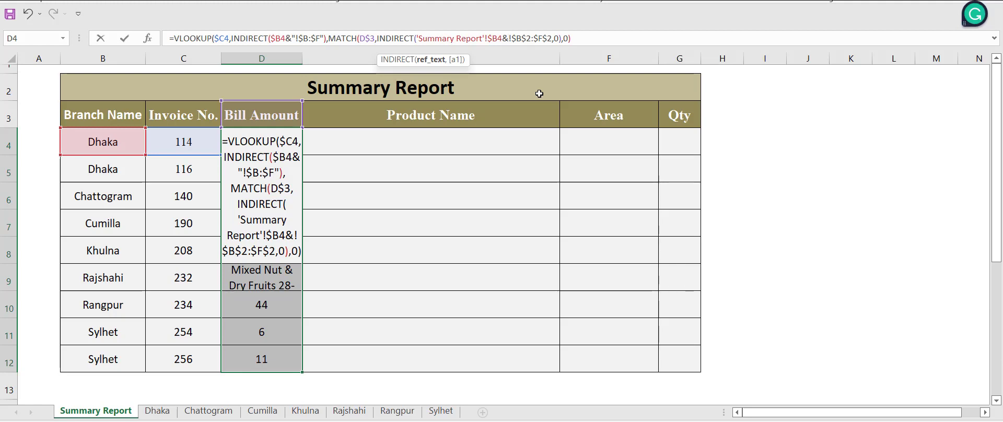
text(")
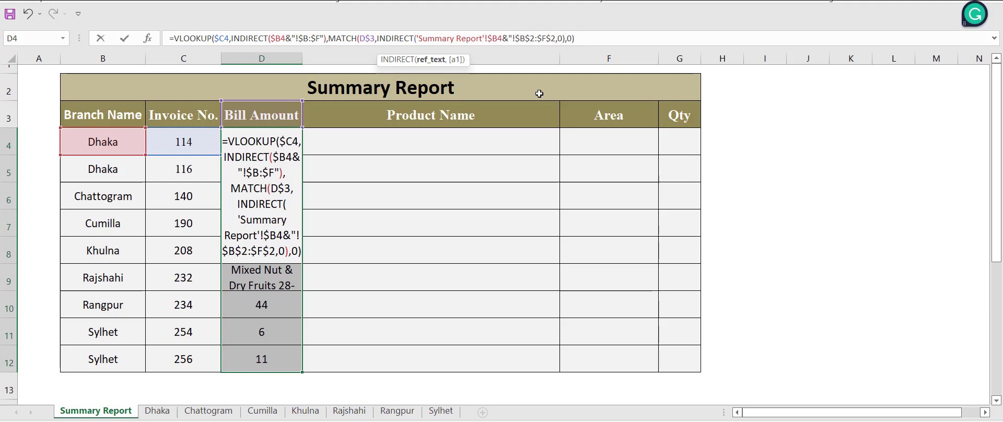
text(")
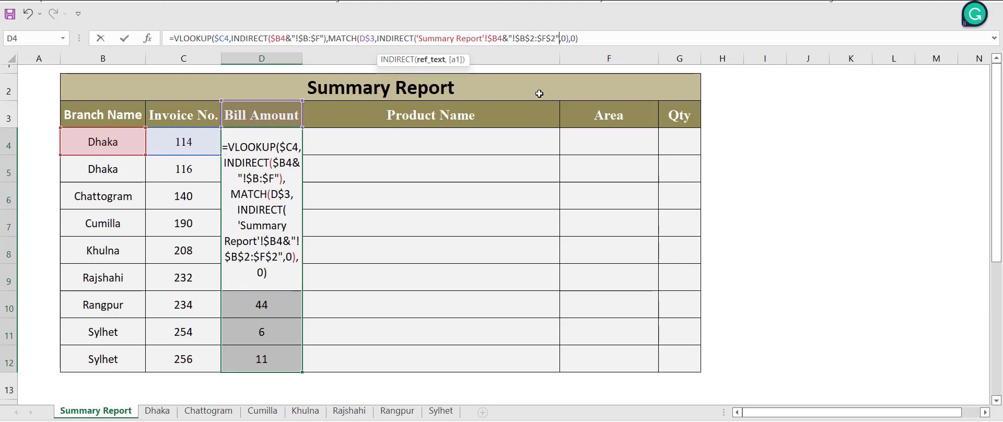
text())
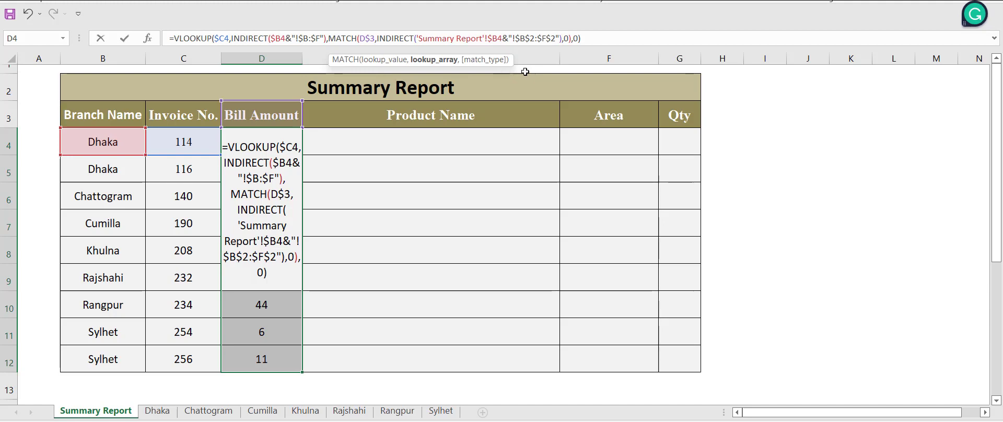
Enter the finished formula in D4 and fill it down to row 12 and across to the Qty column, covering D4:G12
click(600, 39)
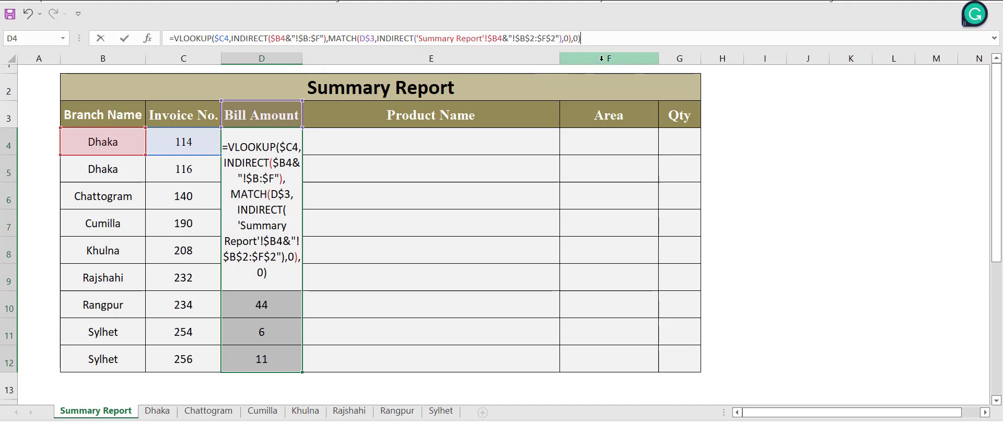
key(ctrl+Return)
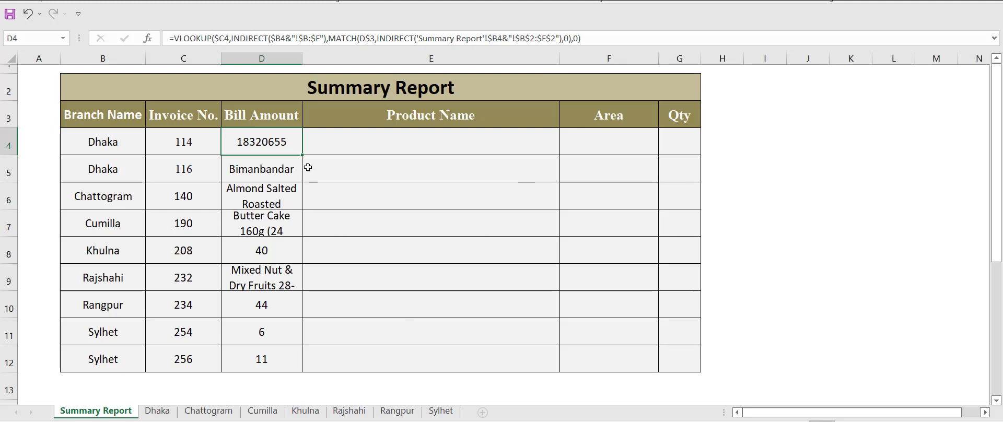
drag(301, 155, 303, 370)
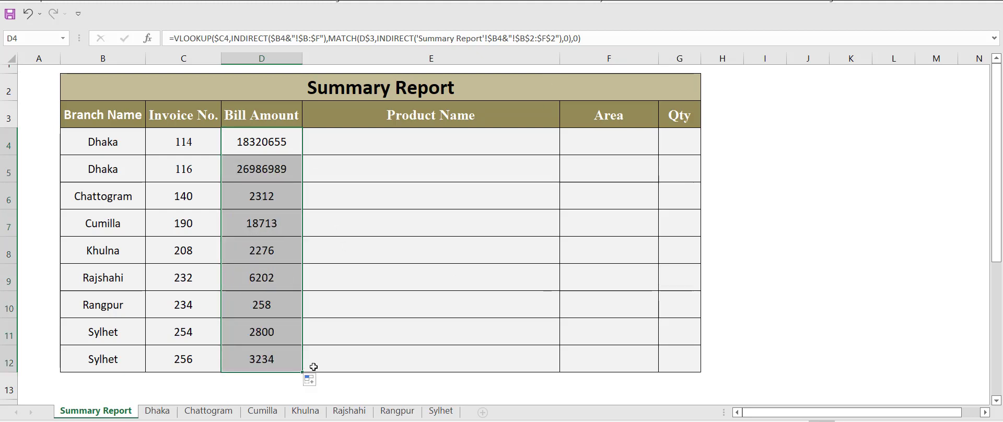
drag(303, 371, 698, 370)
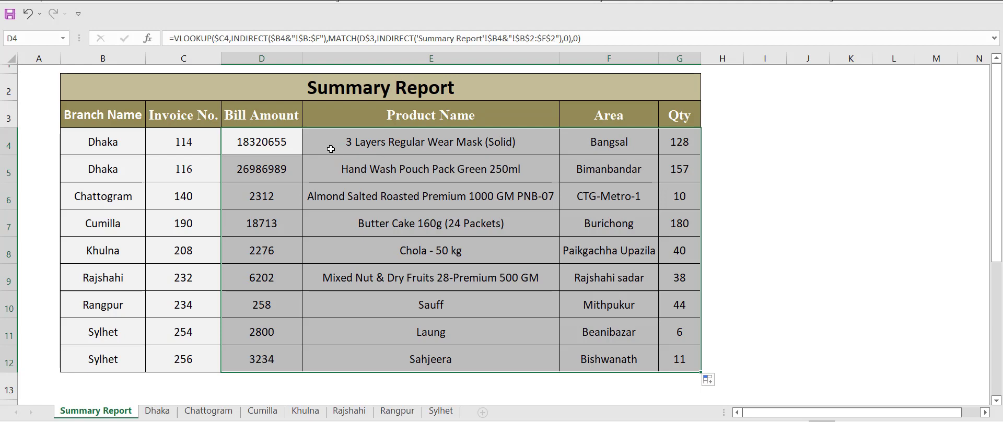
click(289, 143)
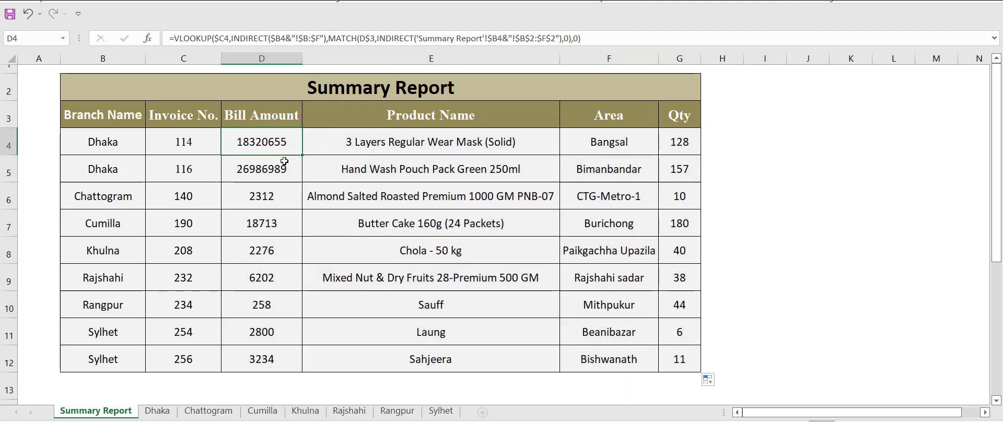